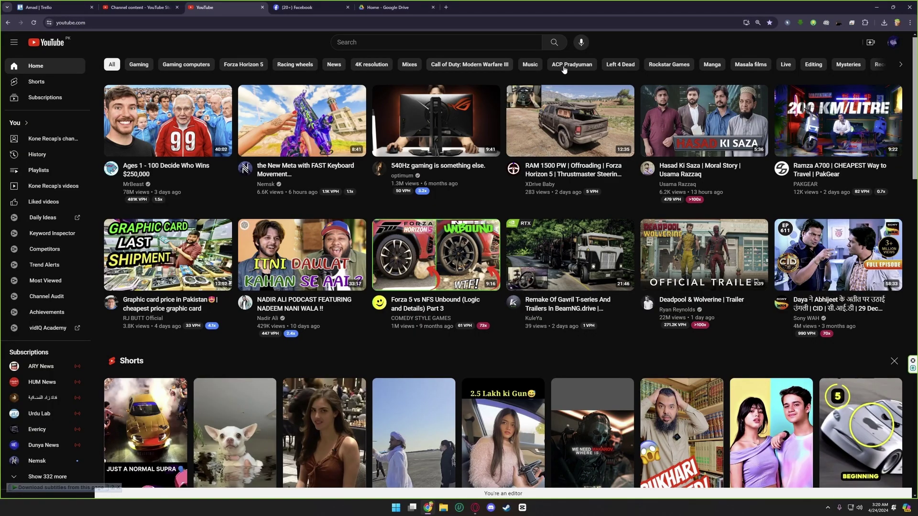
Step: From YouTube Studio's Content list, open the skeleton Manhwa Recap video's details
{"action": "left_click", "coordinate": [893, 41]}
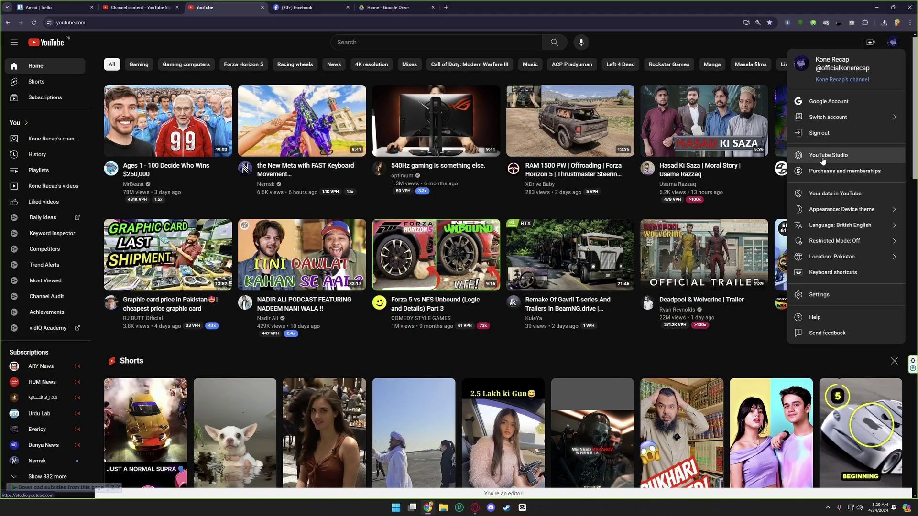
{"action": "left_click", "coordinate": [828, 156]}
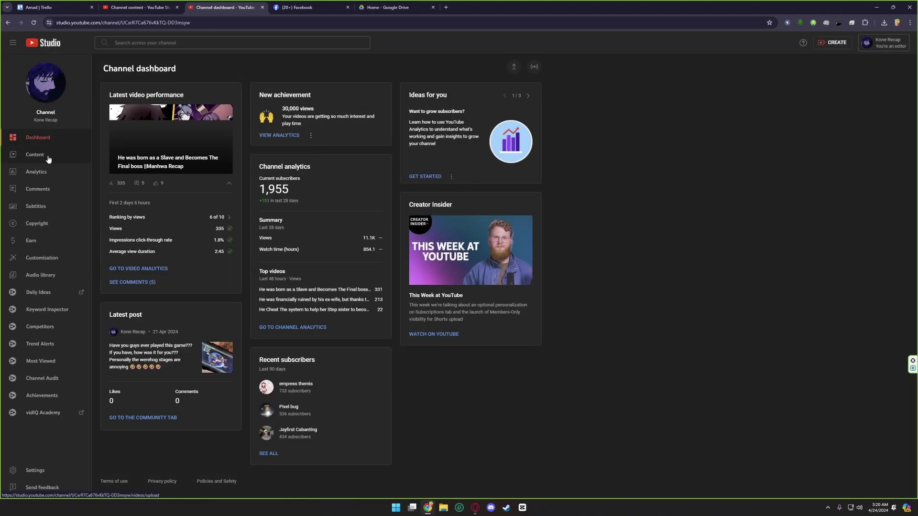
{"action": "left_click", "coordinate": [35, 154]}
{"action": "scroll", "coordinate": [184, 268], "scroll_direction": "down", "scroll_amount": 3}
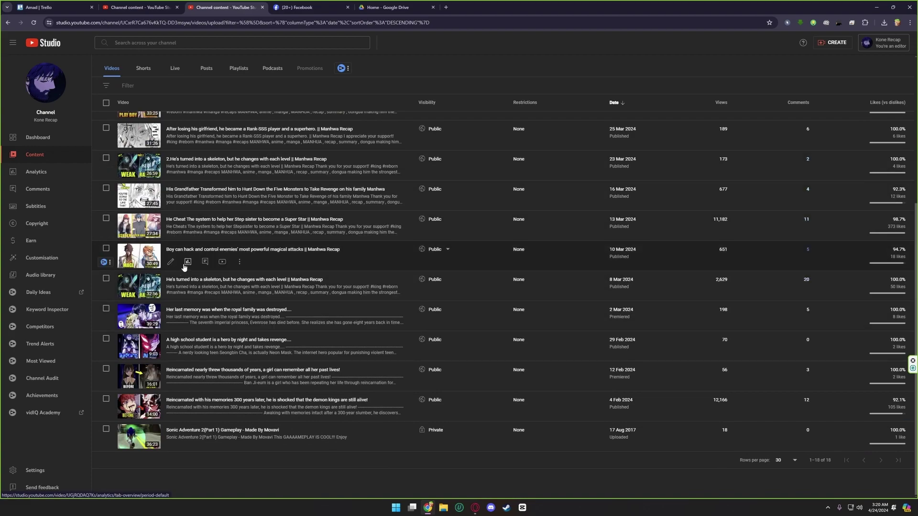
{"action": "left_click", "coordinate": [215, 279]}
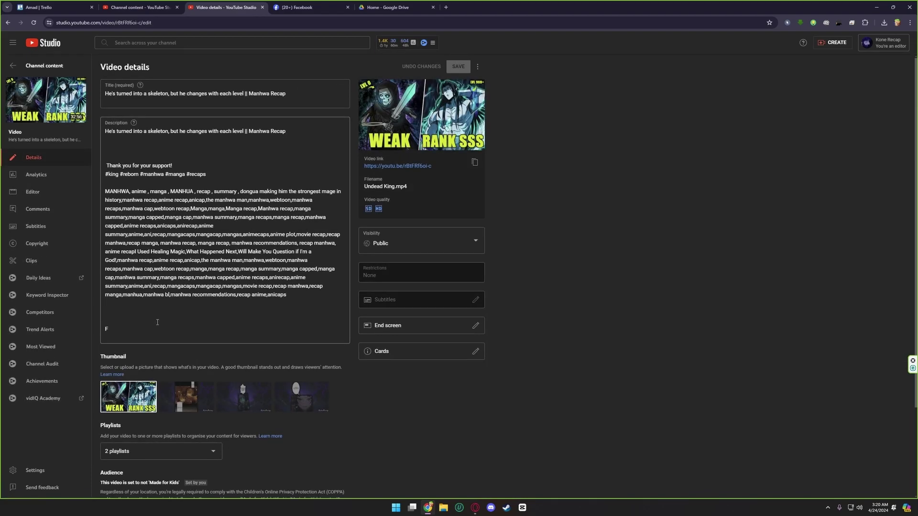
Step: Remove the stray F and paste the Facebook profile URL after the follow line
{"action": "key", "text": "BackSpace"}
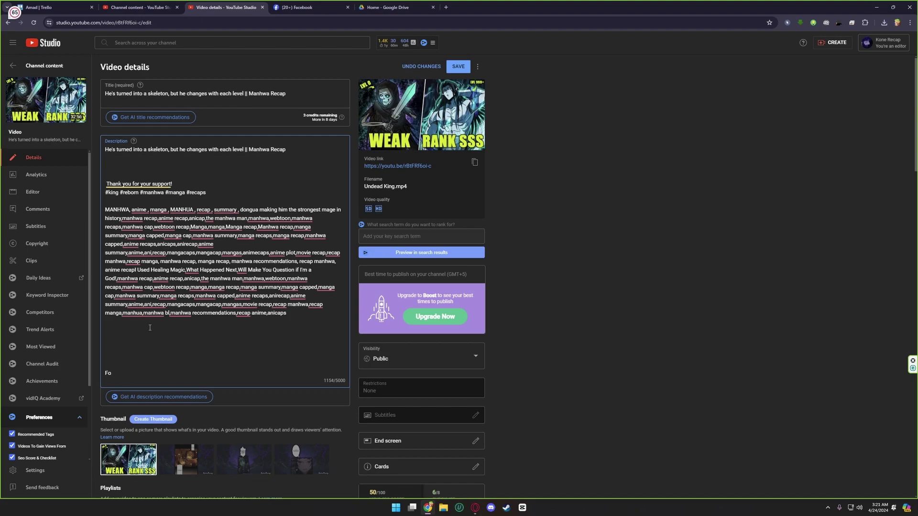
{"action": "type", "text": "llow me o"}
{"action": "type", "text": "ascf"}
{"action": "type", "text": "book :"}
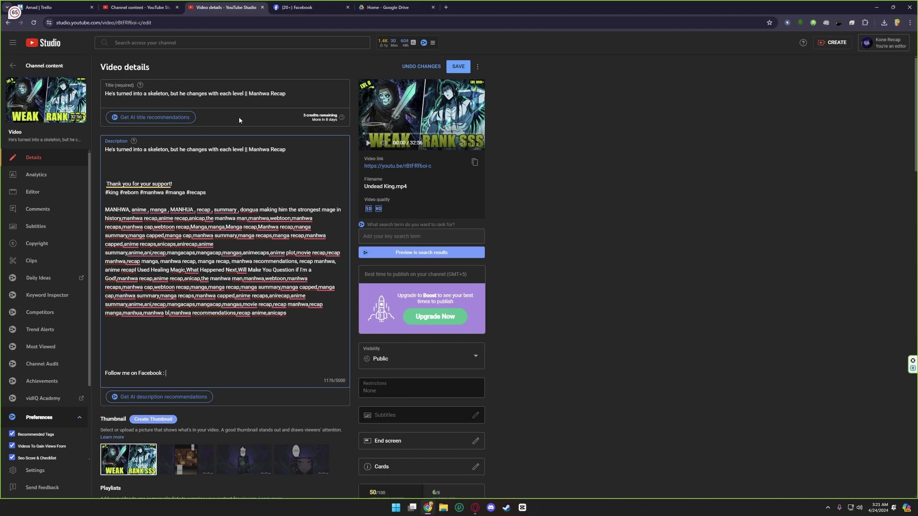
{"action": "left_click", "coordinate": [309, 7]}
{"action": "left_click", "coordinate": [107, 22]}
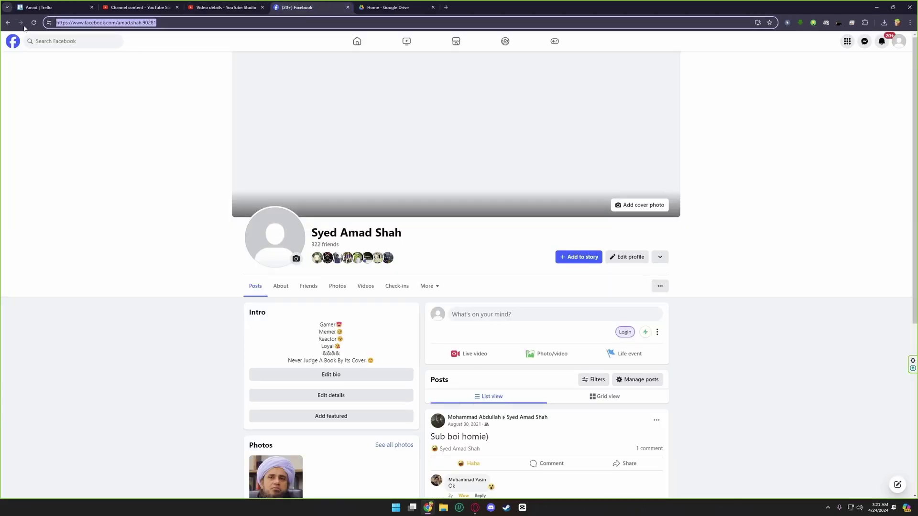
{"action": "left_click", "coordinate": [226, 8]}
{"action": "left_click", "coordinate": [195, 373]}
{"action": "key", "text": "ctrl+v"}
{"action": "scroll", "coordinate": [219, 359], "scroll_direction": "down", "scroll_amount": 1}
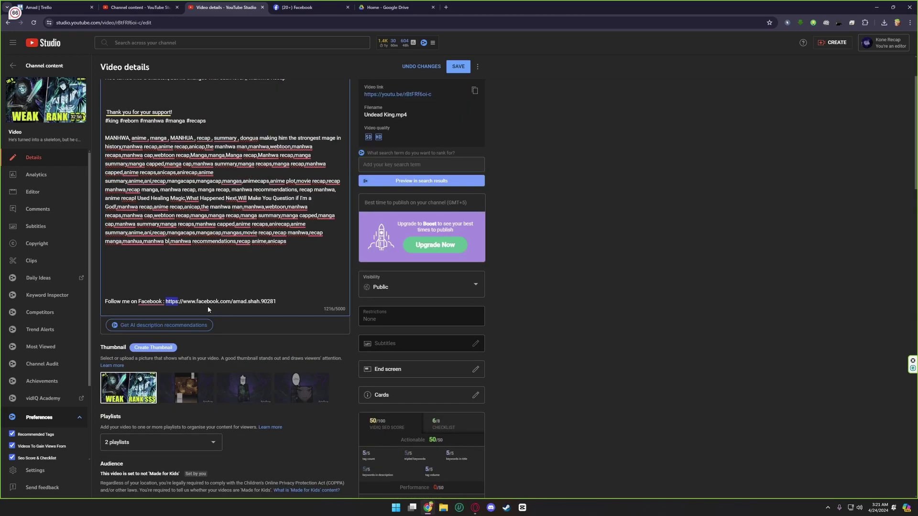
Step: Tidy the selection around the pasted Facebook link and save the video details
{"action": "left_click_drag", "start_coordinate": [180, 302], "coordinate": [166, 301]}
{"action": "left_click", "coordinate": [195, 290]}
{"action": "double_click", "coordinate": [176, 301]}
{"action": "left_click", "coordinate": [187, 286]}
{"action": "left_click", "coordinate": [458, 66]}
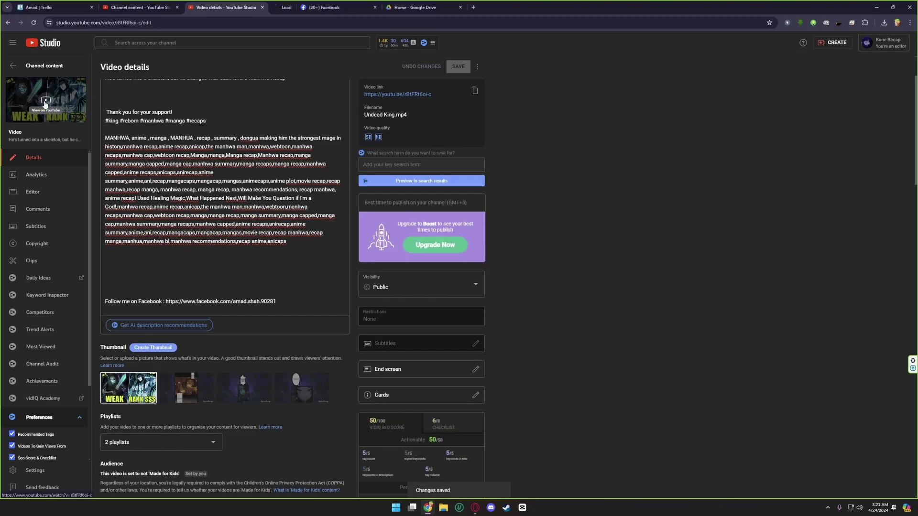
Step: On the watch page, expand the description and follow the Facebook link to the profile
{"action": "left_click", "coordinate": [44, 101]}
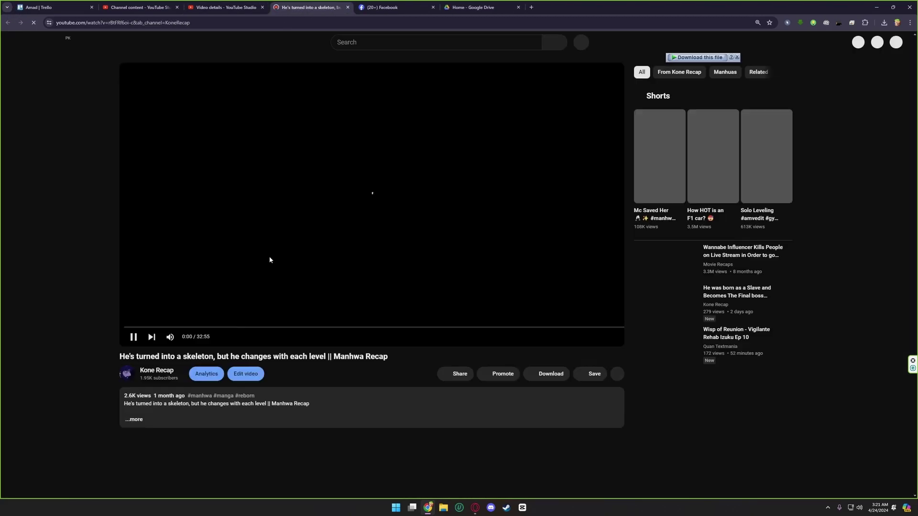
{"action": "scroll", "coordinate": [269, 256], "scroll_direction": "down", "scroll_amount": 5}
{"action": "left_click", "coordinate": [136, 116]}
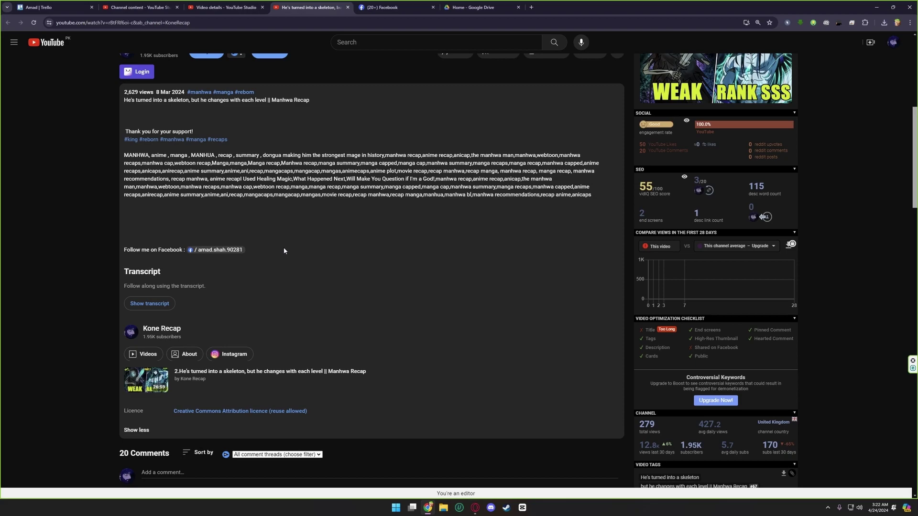
{"action": "left_click", "coordinate": [213, 251]}
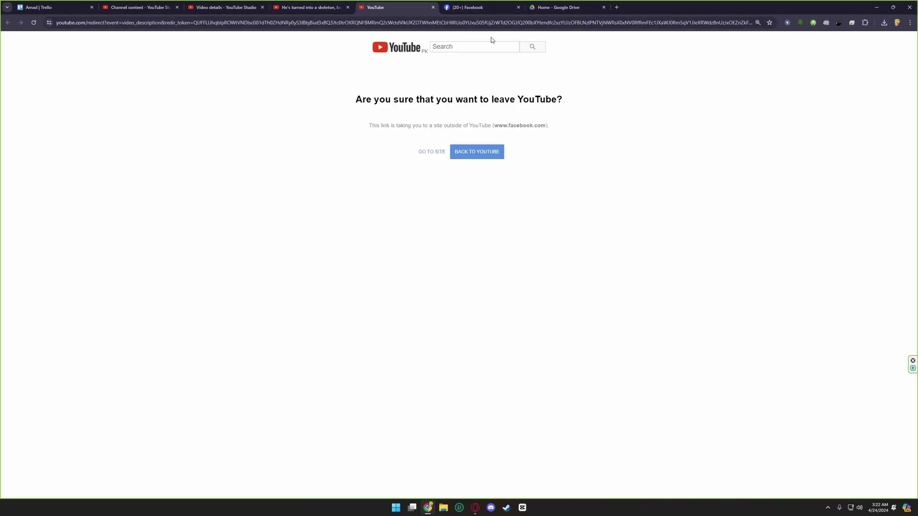
{"action": "left_click", "coordinate": [433, 151]}
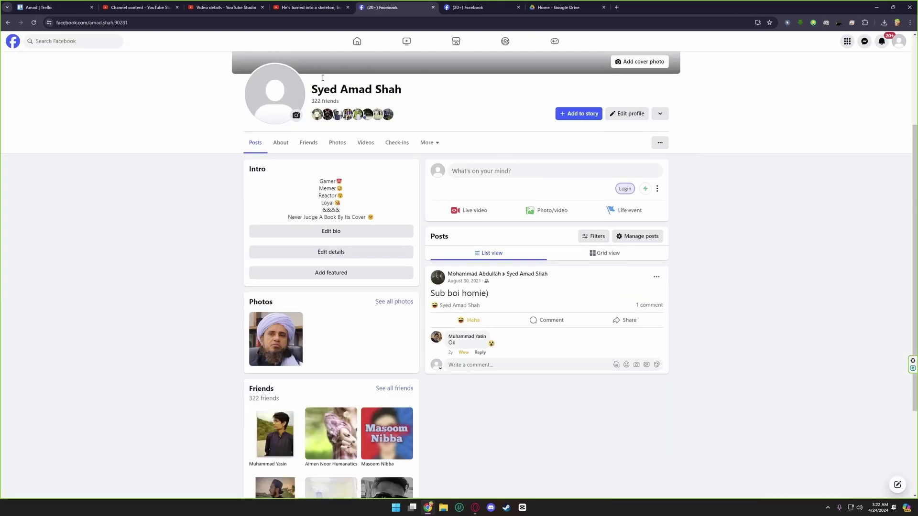
{"action": "left_click", "coordinate": [876, 7]}
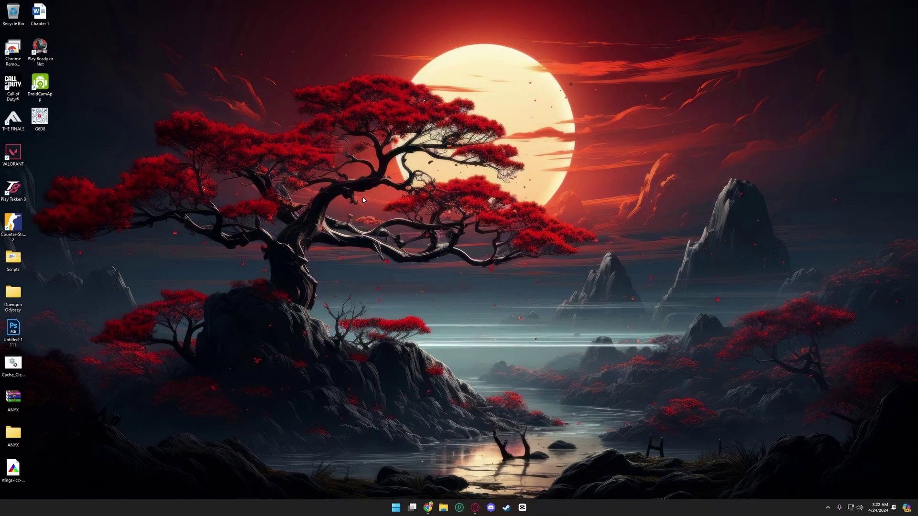